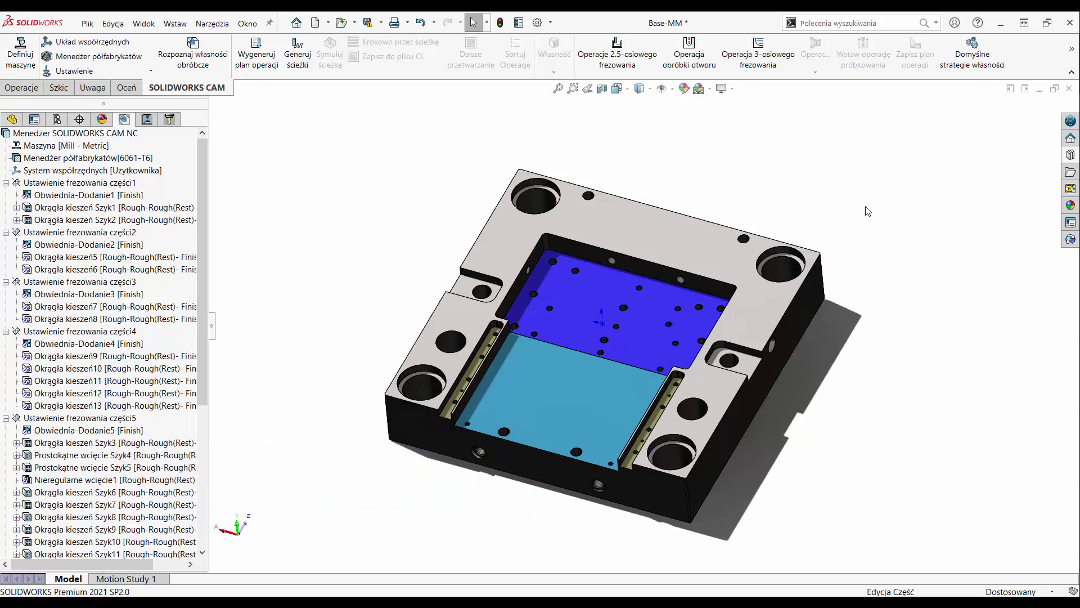
- Open the Technology Database from the SOLIDWORKS CAM ribbon overflow menu
click(1071, 49)
click(678, 108)
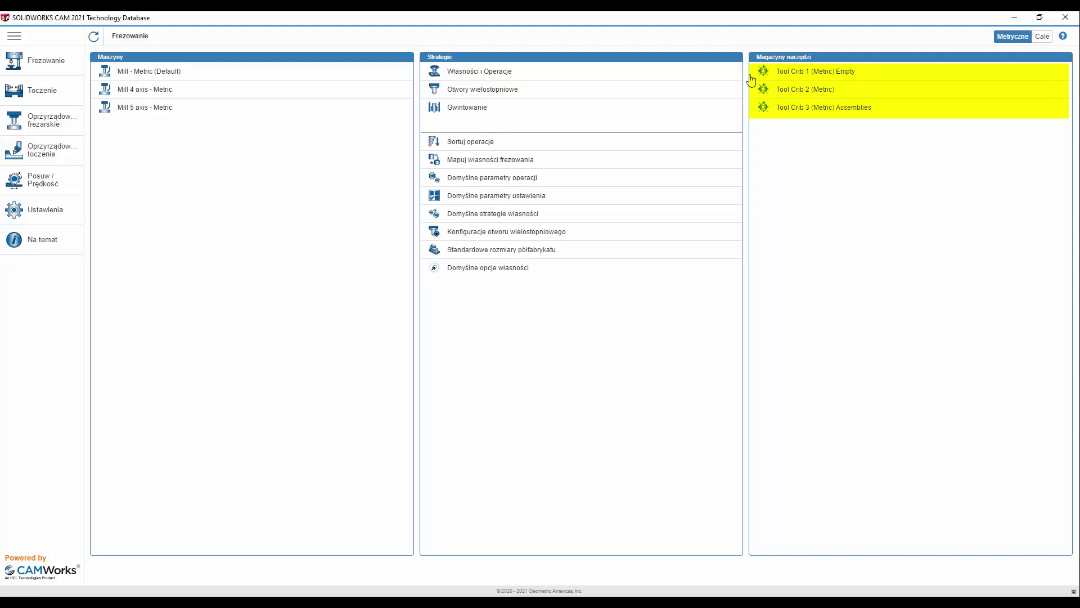
- Duplicate Tool Crib 2 (Metric) and check the copy in the crib list
click(779, 91)
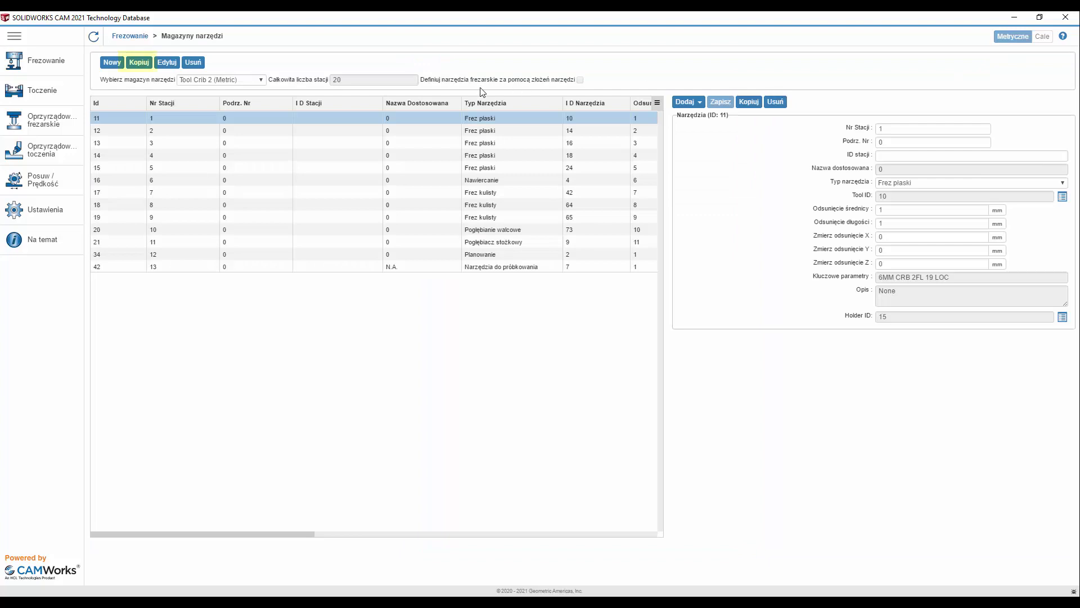
click(139, 65)
click(262, 80)
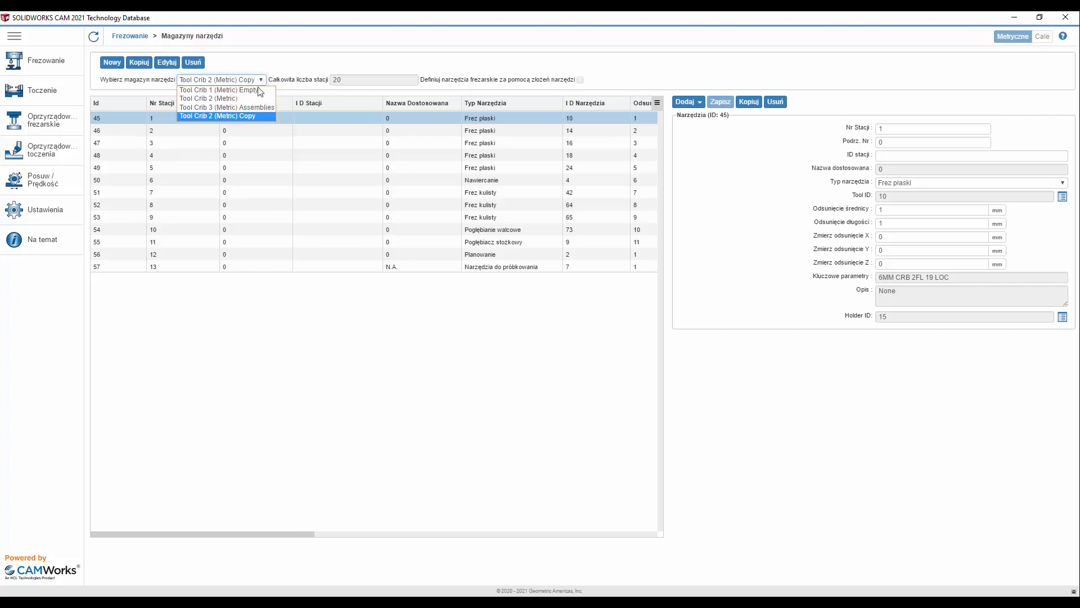
- Rename the copied 20-station crib to 'Magazyn Frezarka 3 osie'
click(167, 62)
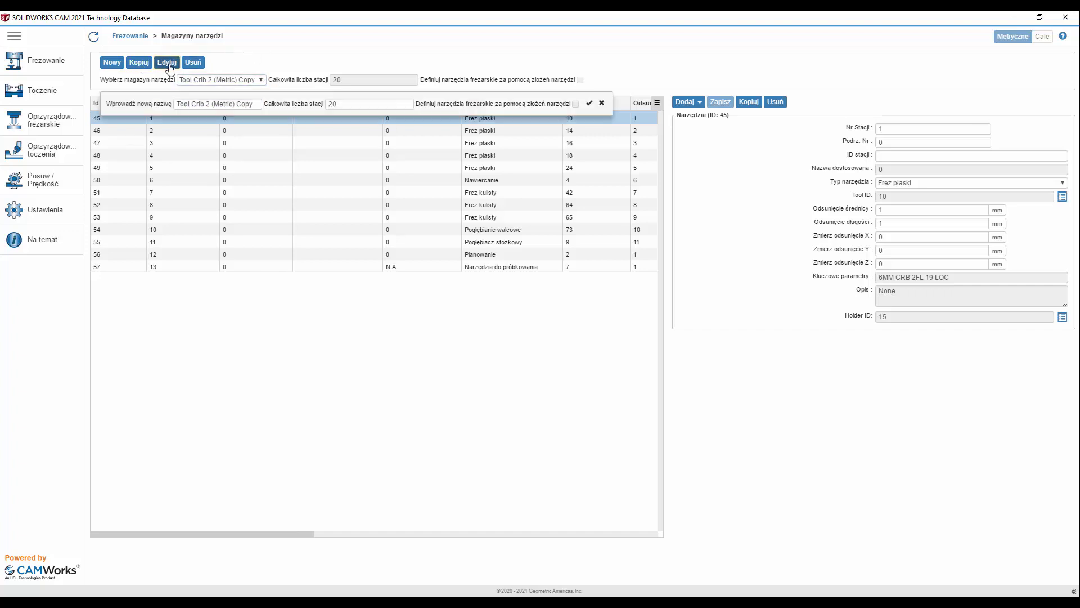
drag(253, 103, 169, 103)
text(Magazyn Frezarka 3 osie)
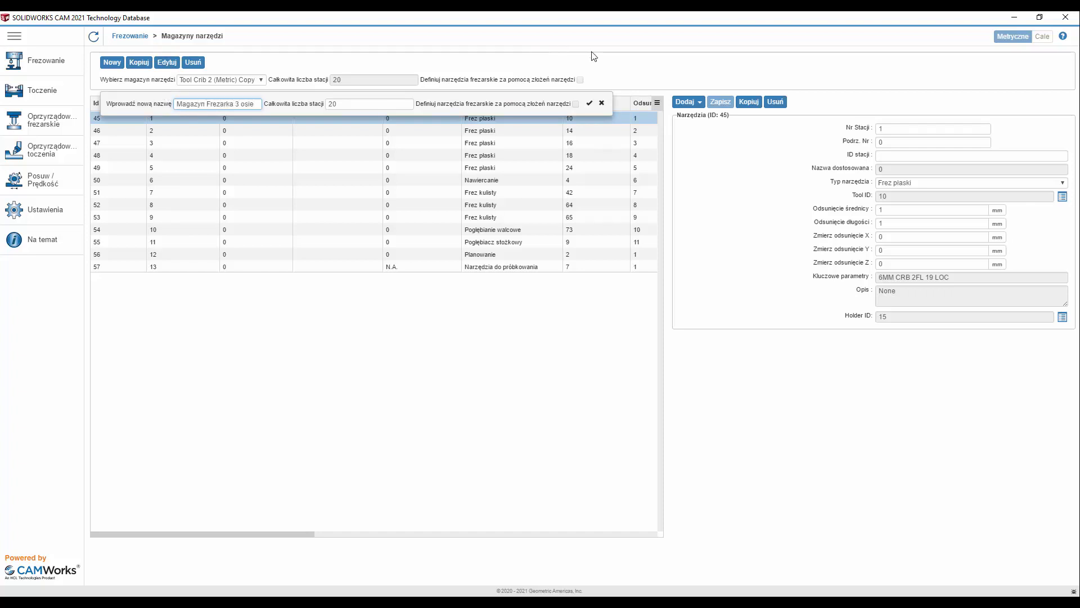
click(589, 103)
- Add the 4MM CRB 2FL 14 LOC flat end mill to the crib
click(698, 105)
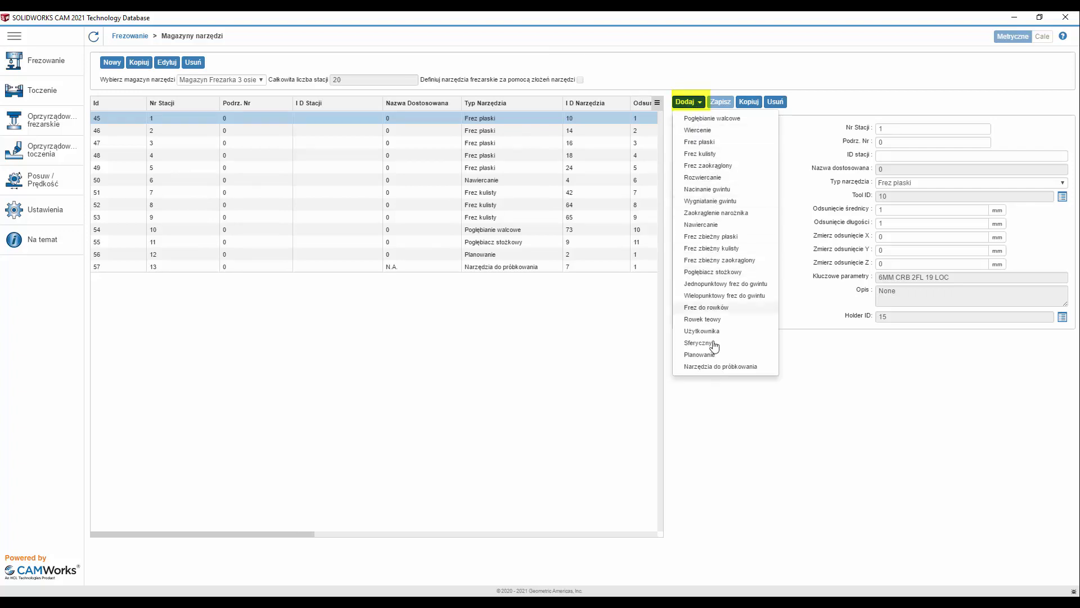
click(704, 142)
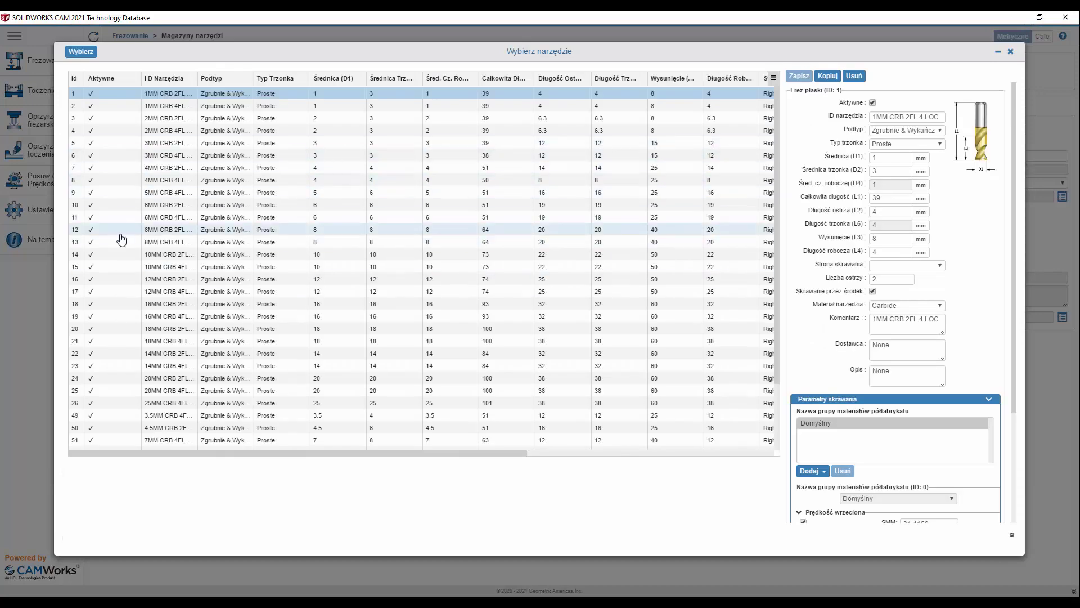
click(79, 168)
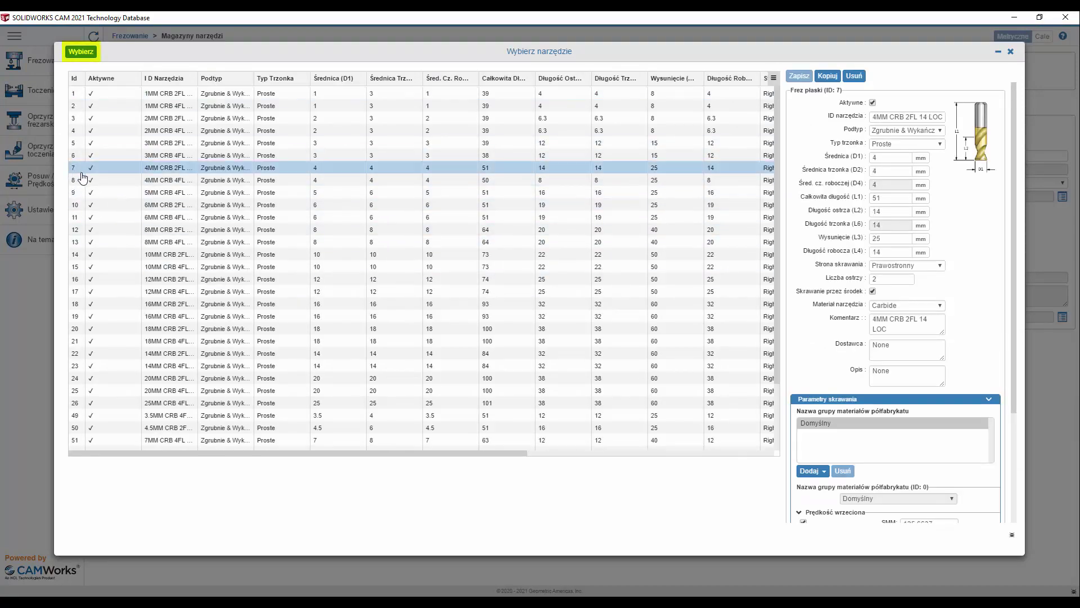
click(82, 53)
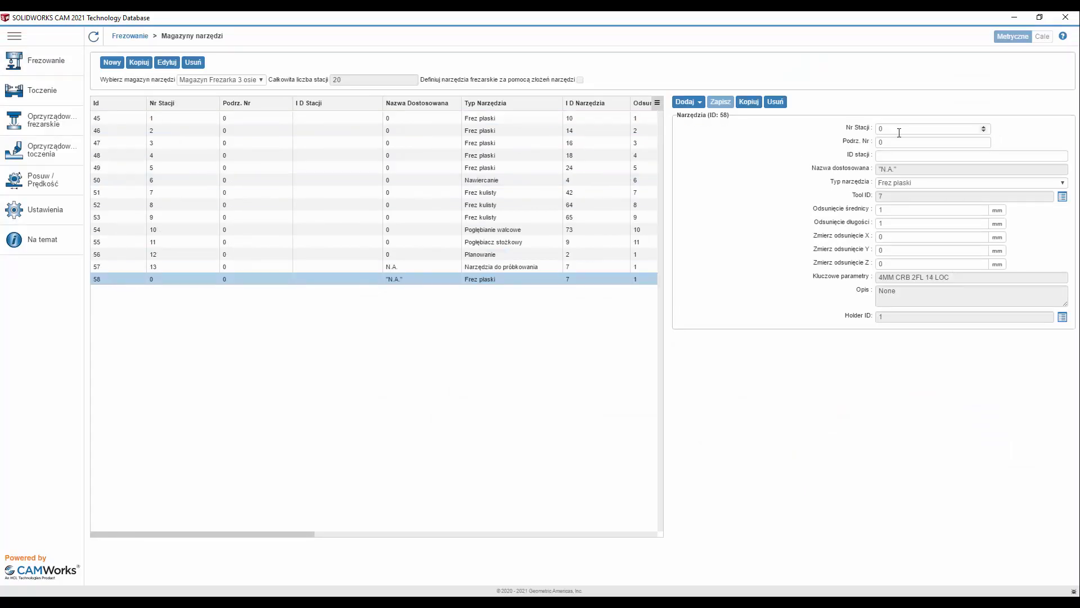
- Put the new mill at station 14, save it, and return to the milling overview
double_click(881, 129)
text(14)
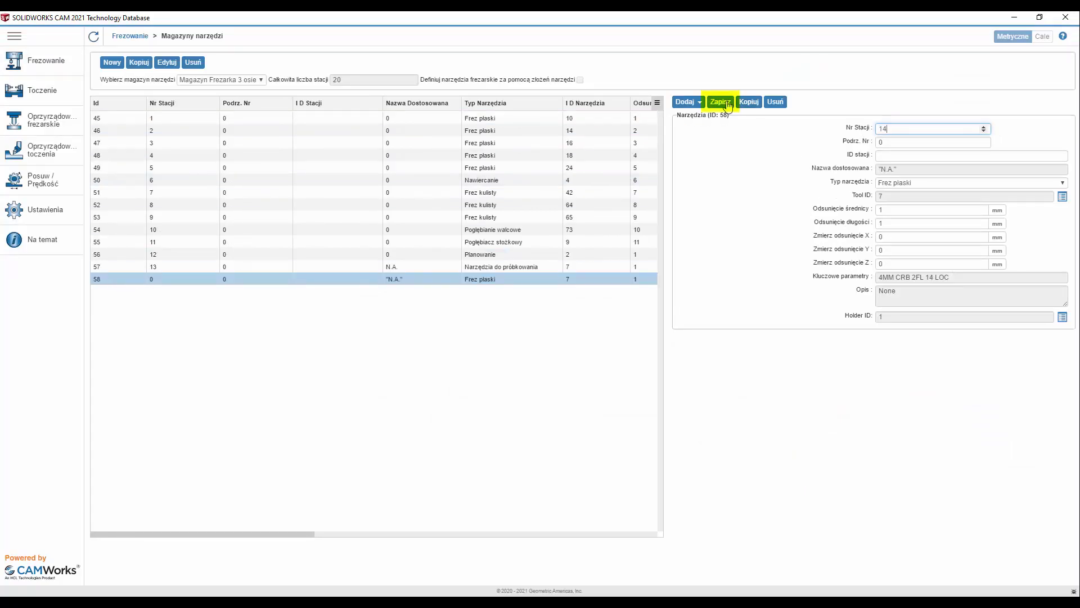
click(724, 102)
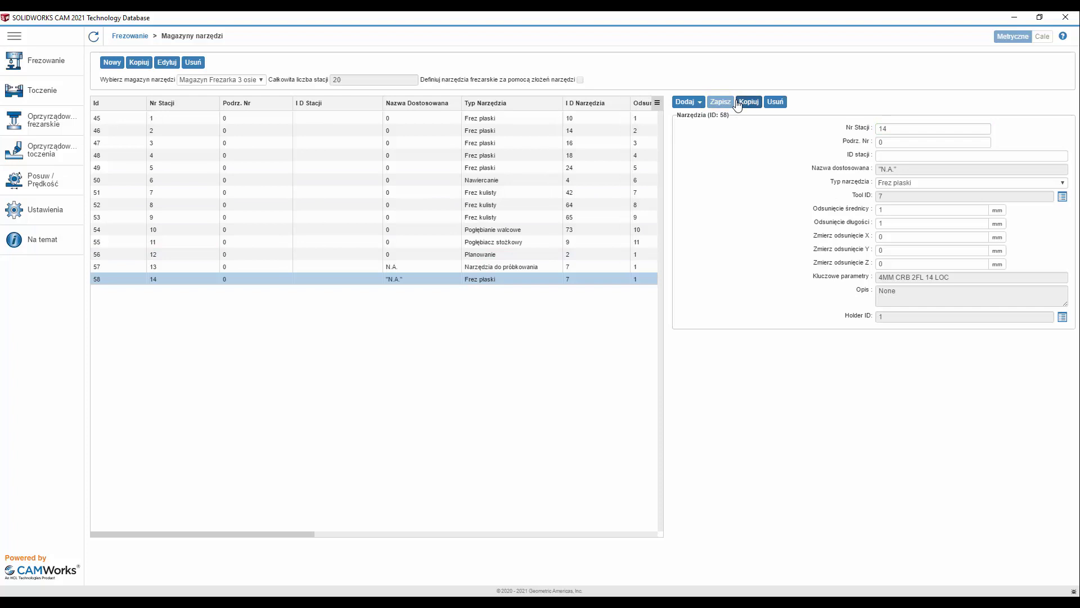
click(51, 61)
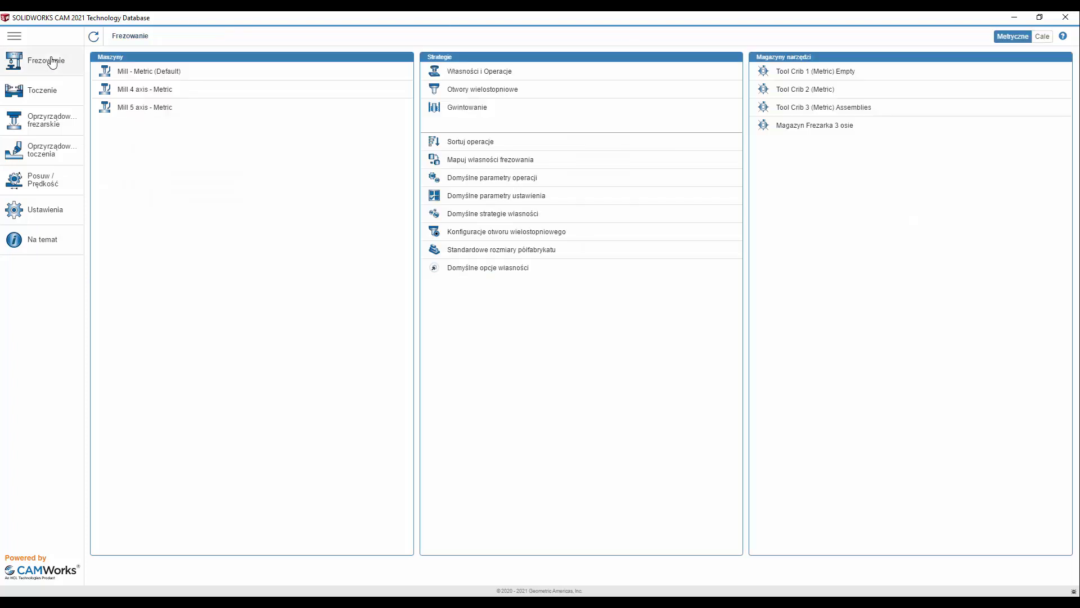
- Copy Mill - Metric (Default) as 'Frezarka 3 osie', using that as its ID and description
click(163, 72)
click(296, 61)
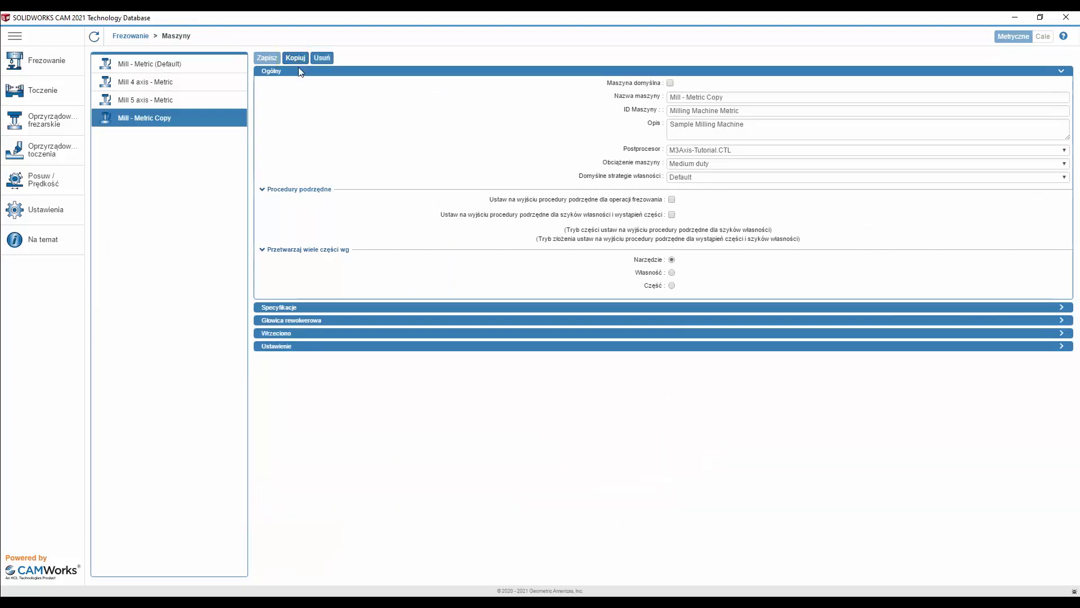
triple_click(761, 99)
text(Frezarka)
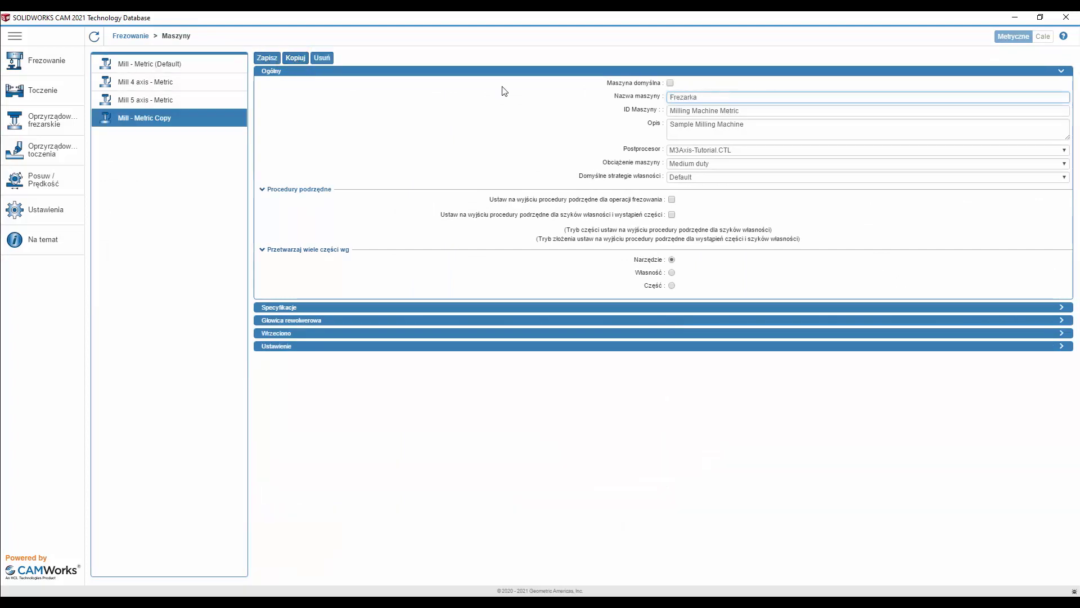
text( 3 osie)
key(Tab)
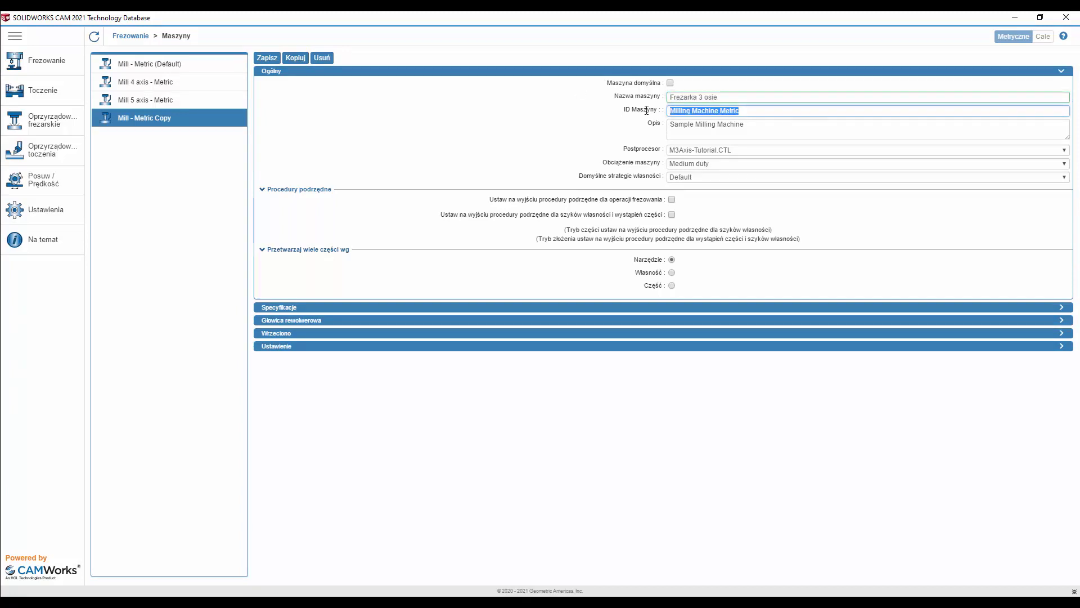
text(Frezarka 3 osie)
key(Tab)
text(Frezarka 3 osie)
- Set the machine's postprocessor to MILL\SIEMENS_828D.CTL
click(703, 152)
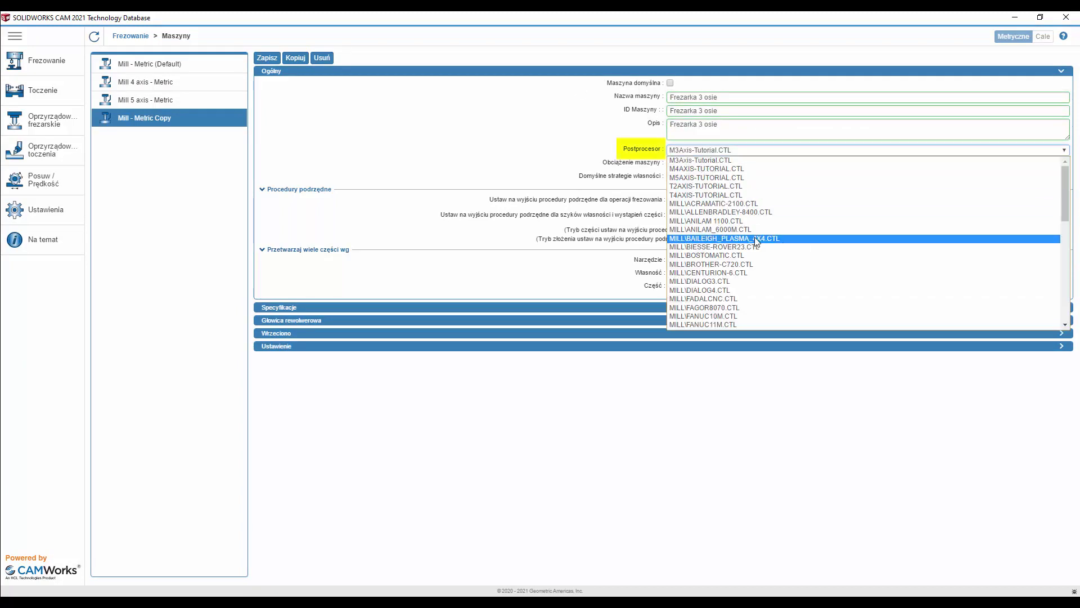
scroll(755, 236, down, 10)
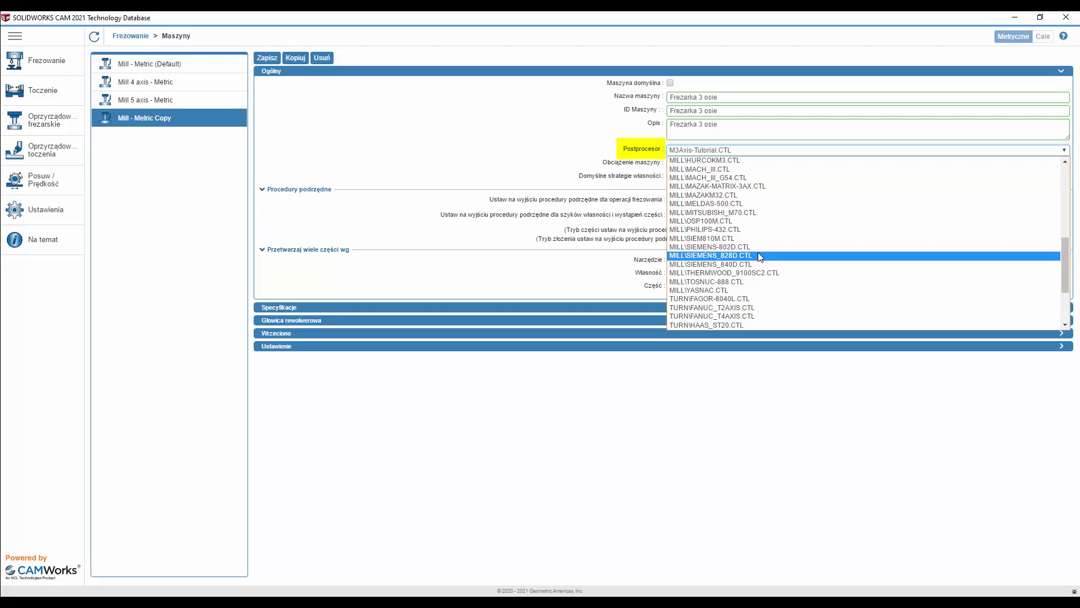
click(757, 257)
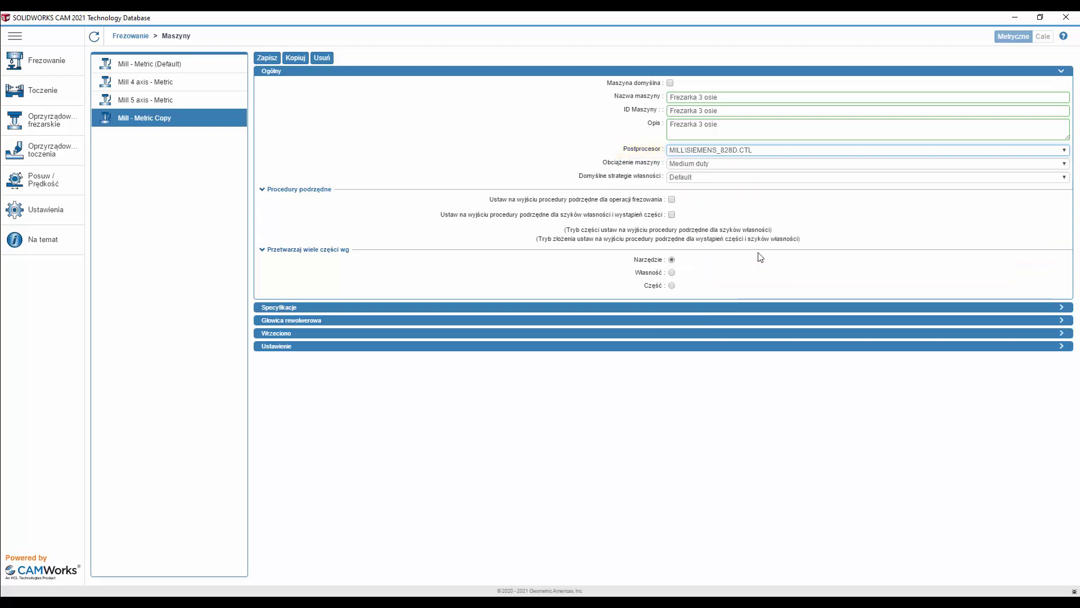
- Assign the Magazyn Frezarka 3 osie crib to the machine, save it, and make it default
click(466, 321)
click(698, 359)
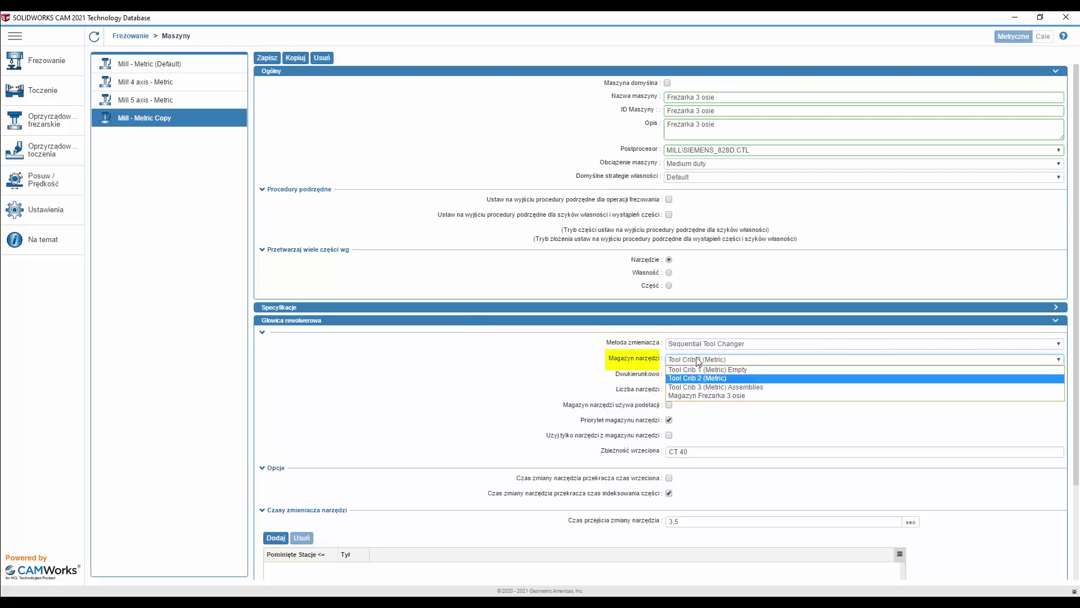
click(704, 395)
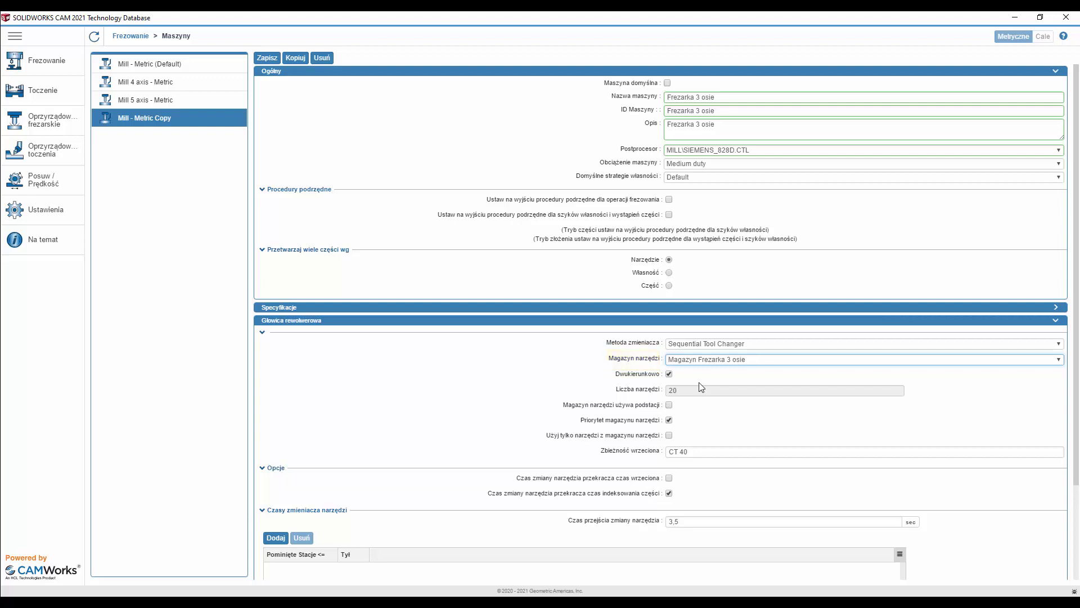
click(270, 62)
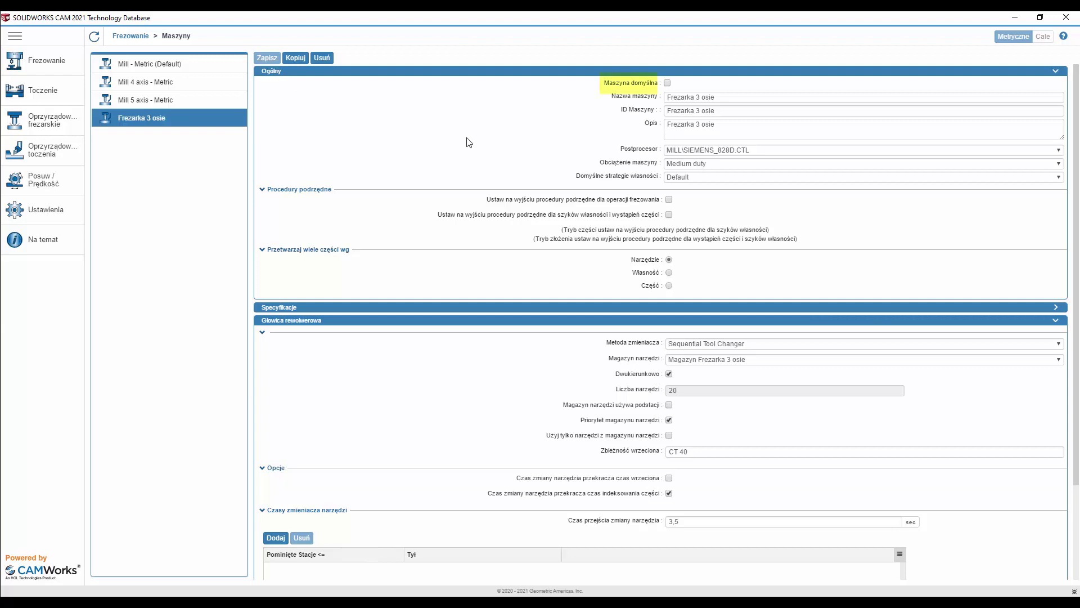
click(668, 83)
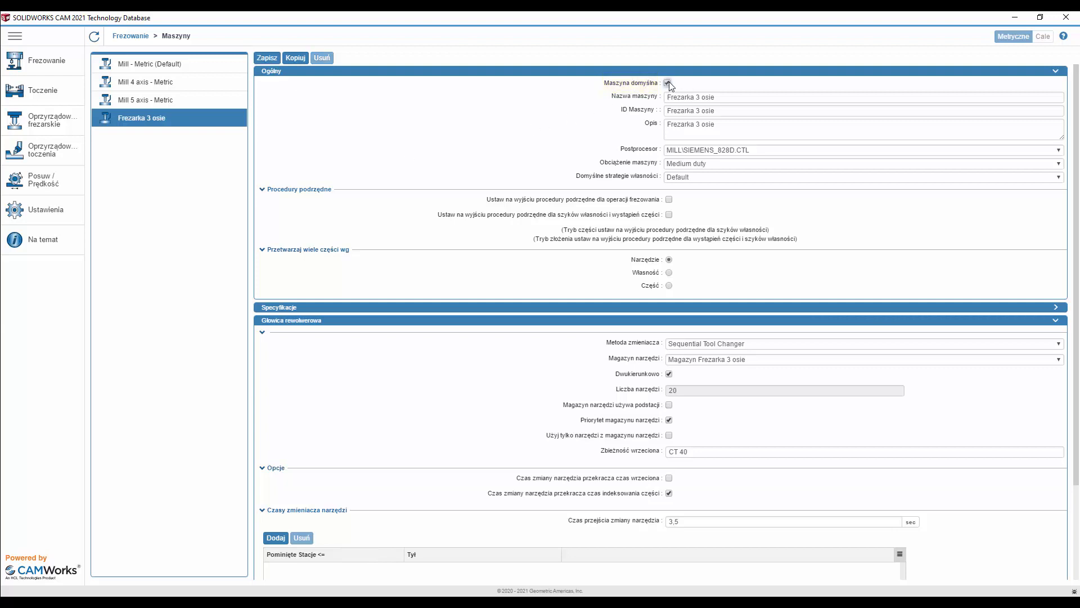
click(267, 60)
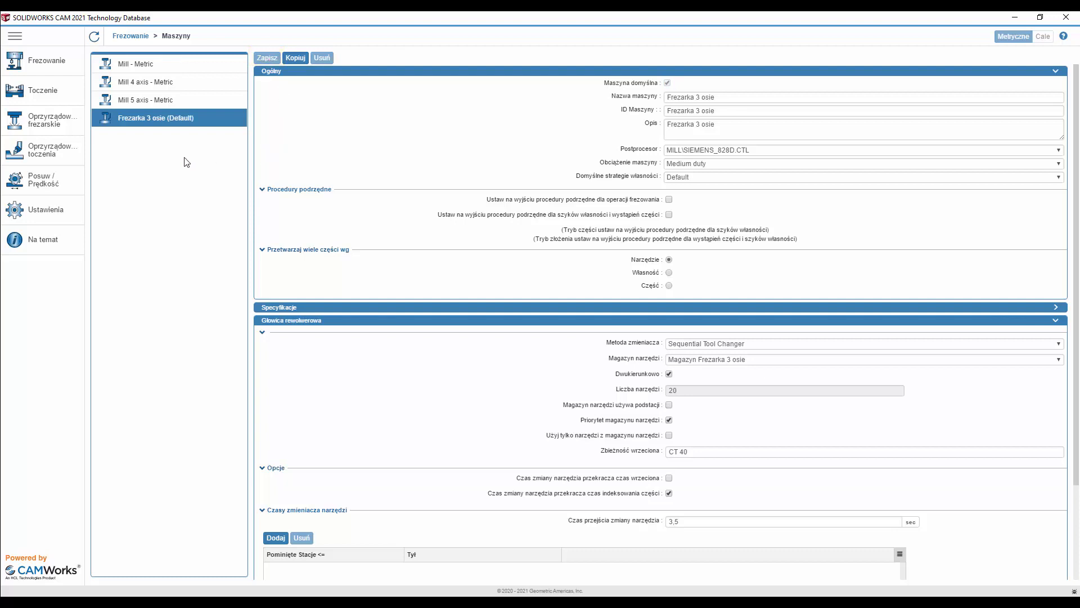
- Keep Frezowanie as the default application in Settings and close the Technology Database
click(50, 208)
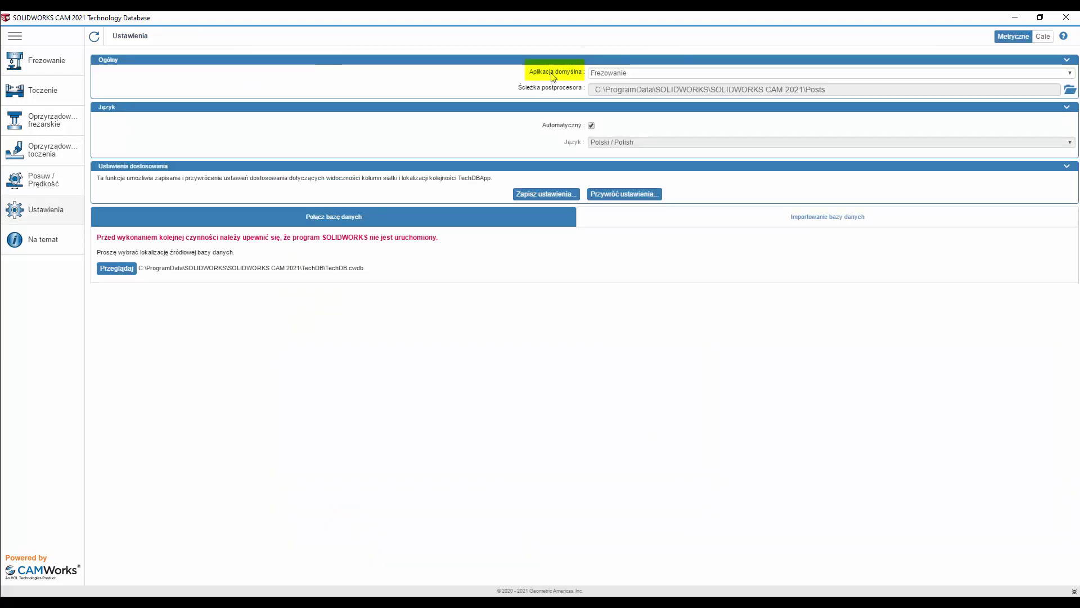
click(610, 73)
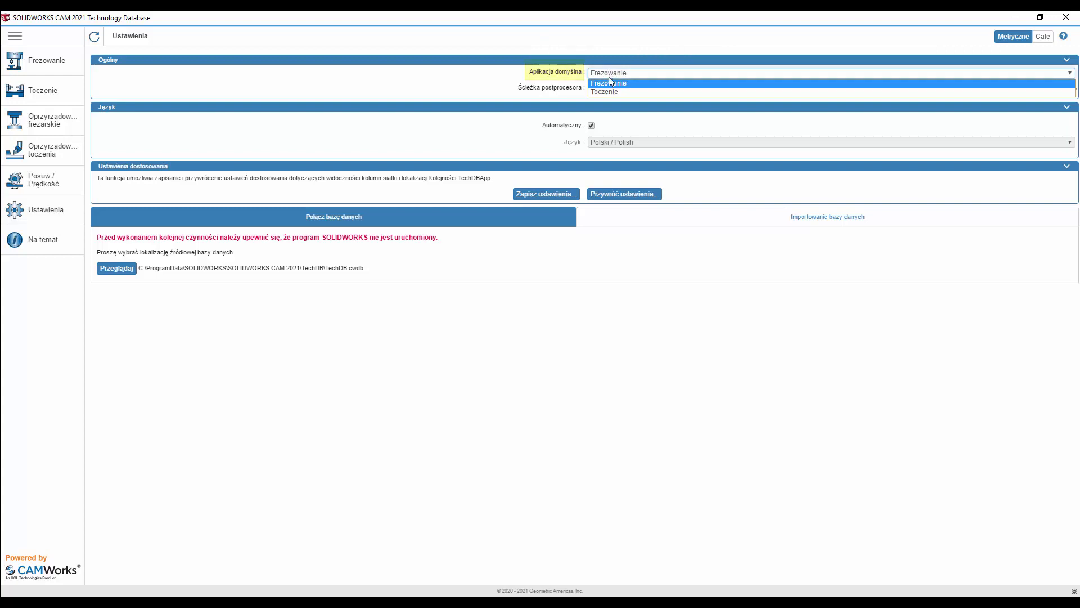
click(609, 82)
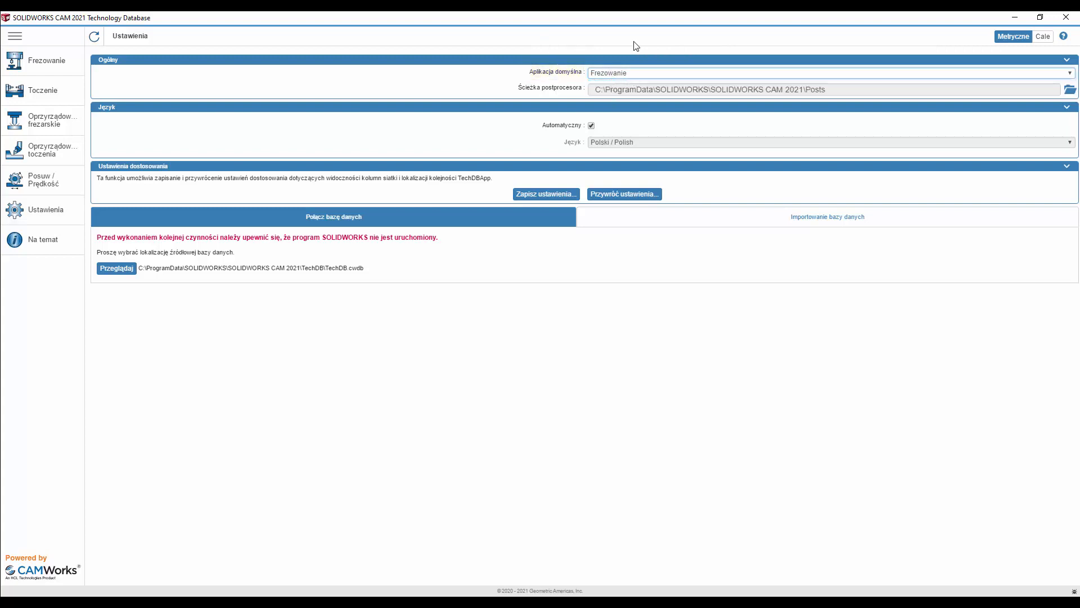
click(1071, 19)
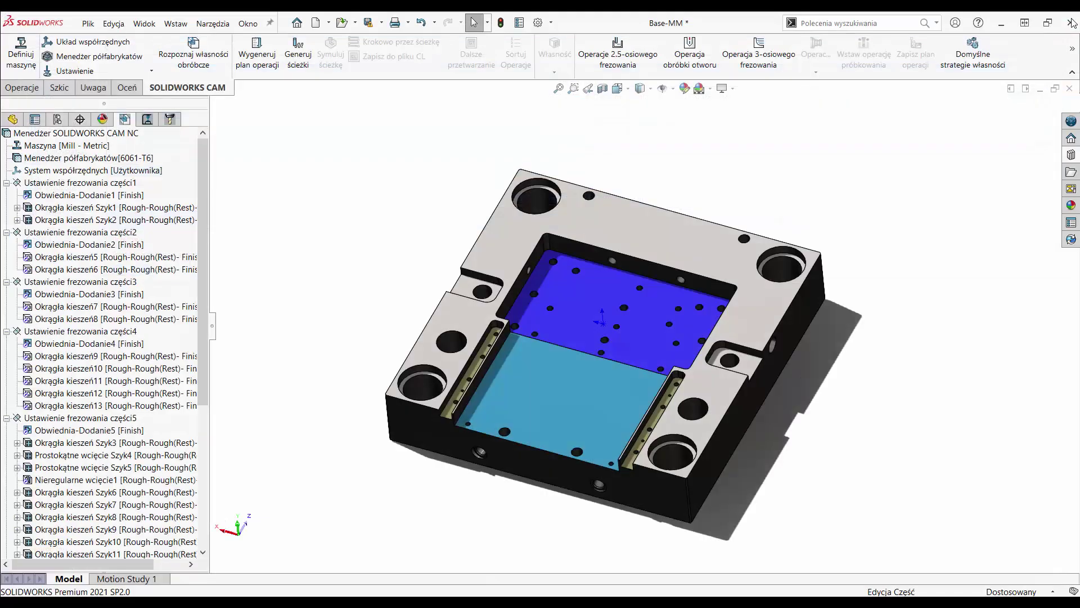
- Create a new empty part document
click(90, 24)
click(102, 45)
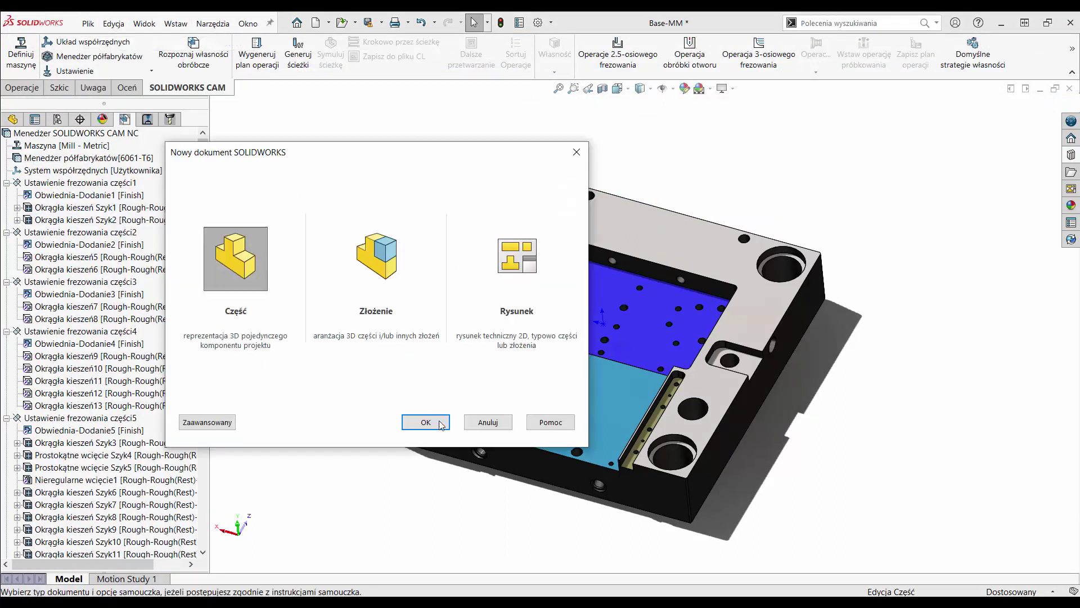
click(425, 420)
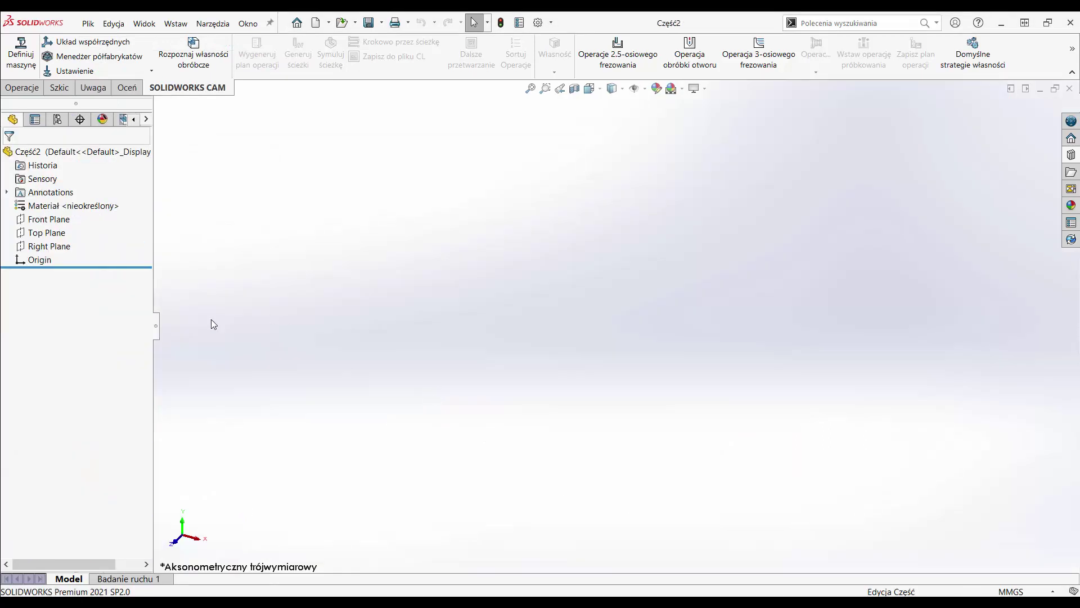
- Confirm the part's machine uses the Magazyn Frezarka 3 osie crib and SIEMENS_828D postprocessor
click(124, 119)
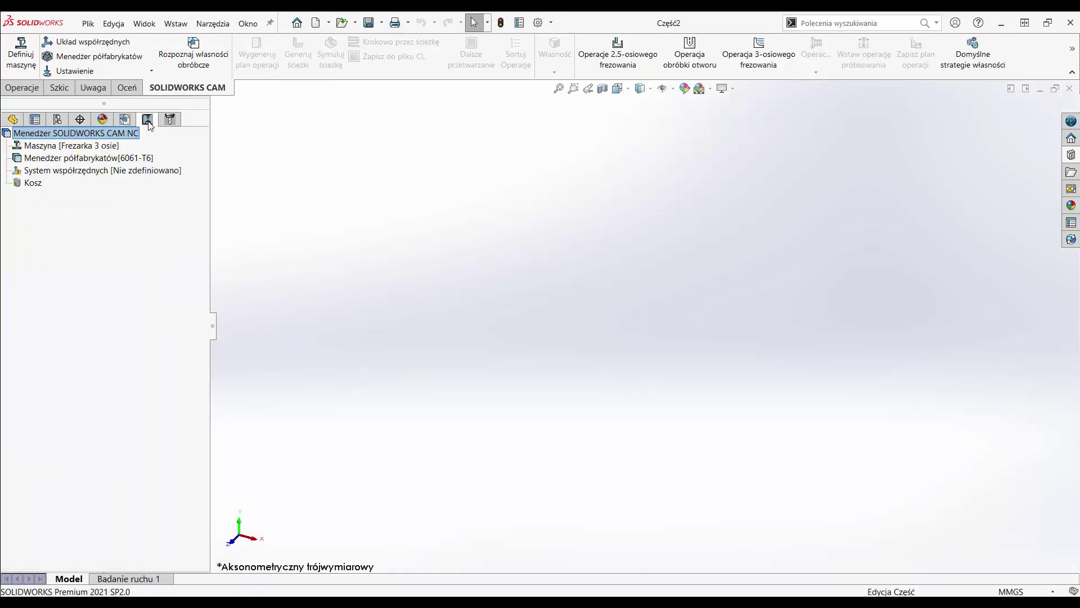
double_click(92, 147)
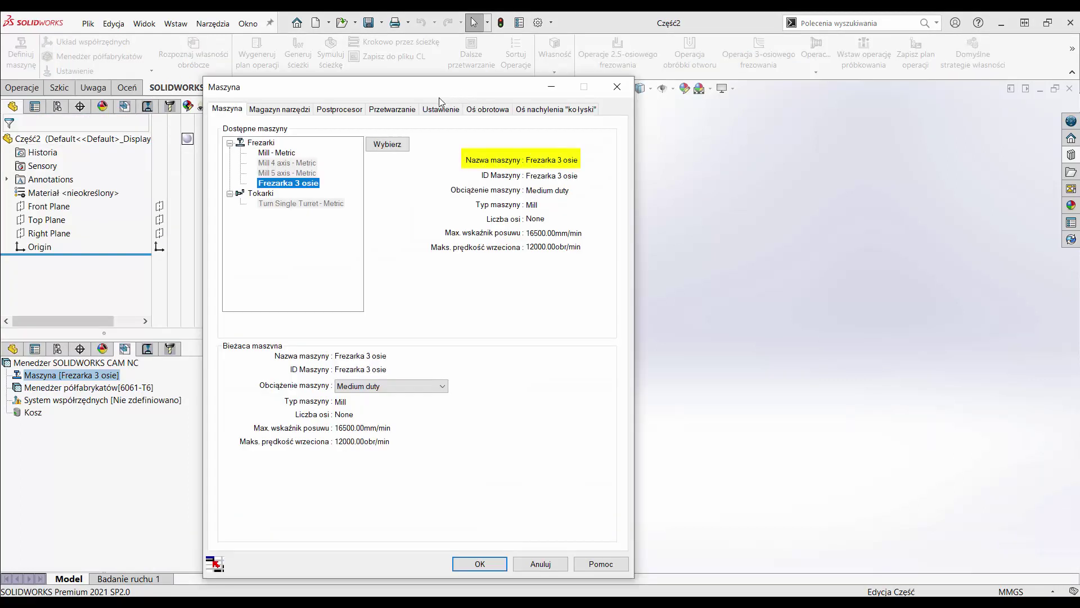
click(303, 112)
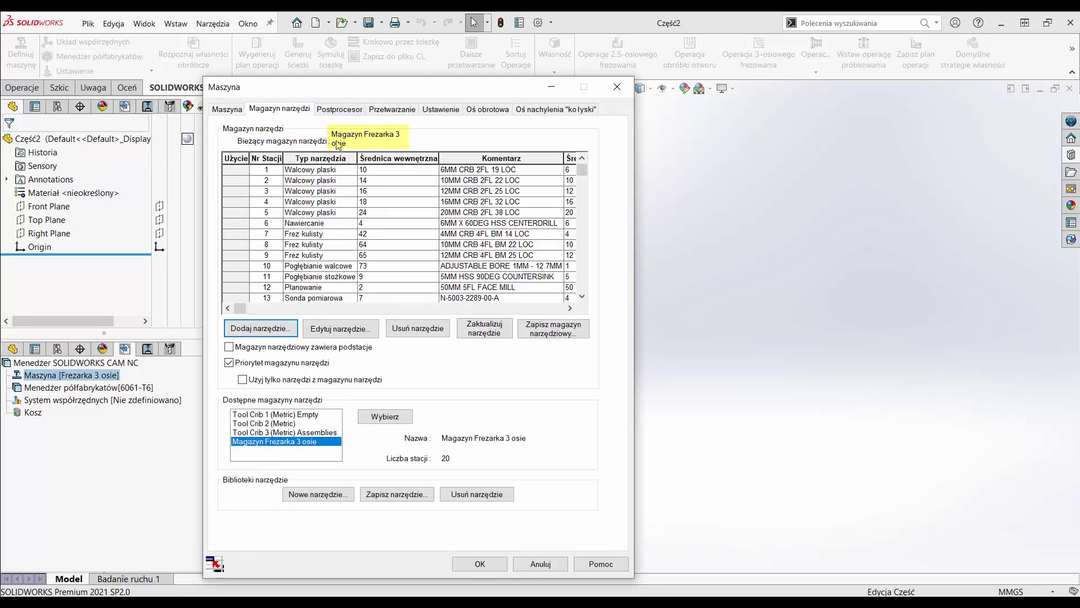
click(357, 113)
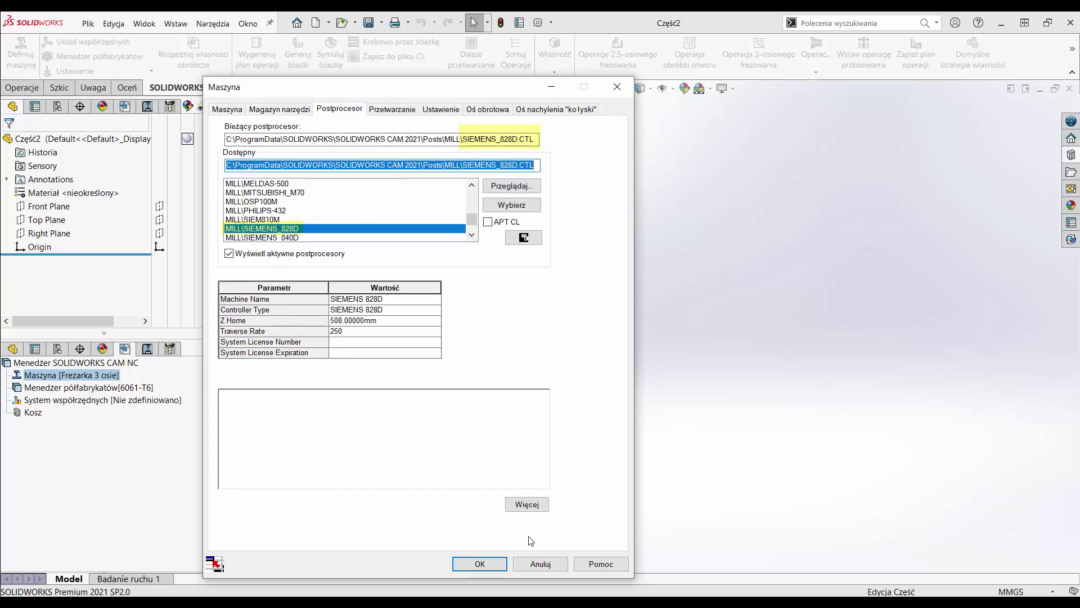
click(502, 565)
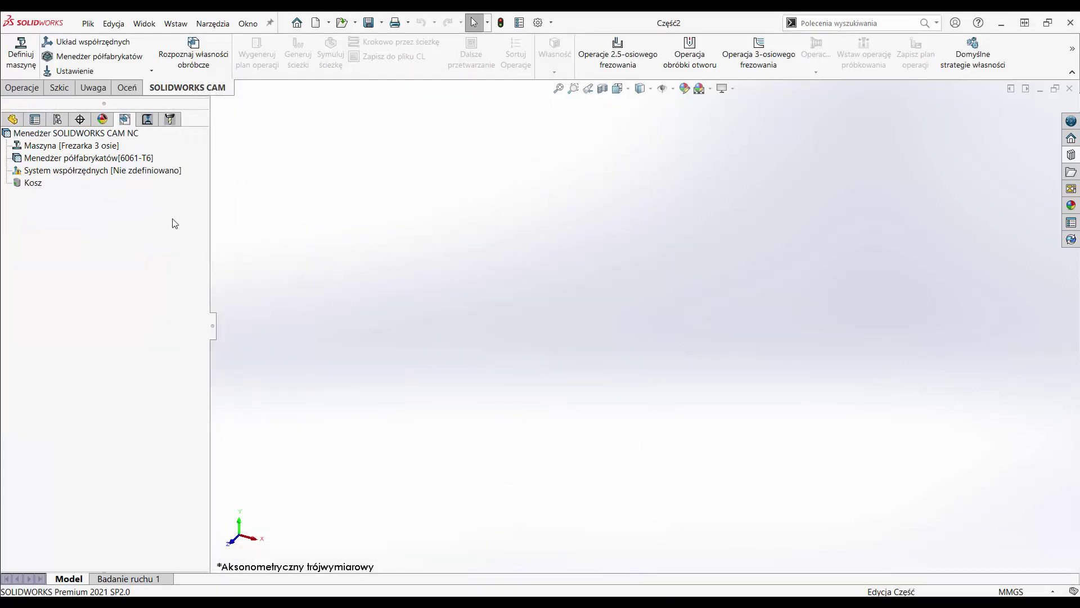
- Save the empty part as a Part Templates (*.prtdot) file named CAM
drag(213, 326, 202, 315)
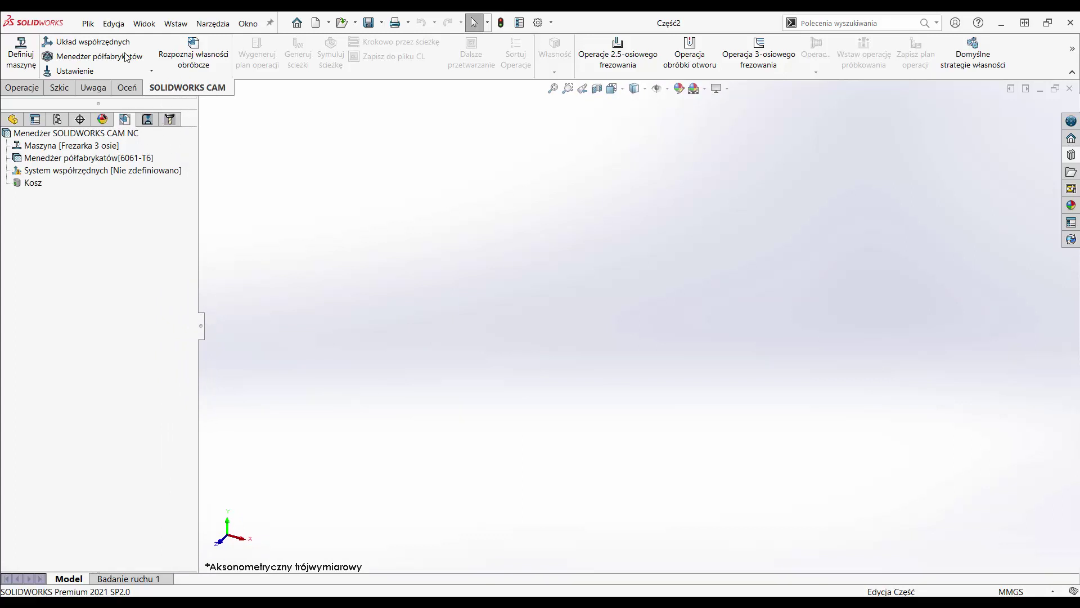
click(92, 27)
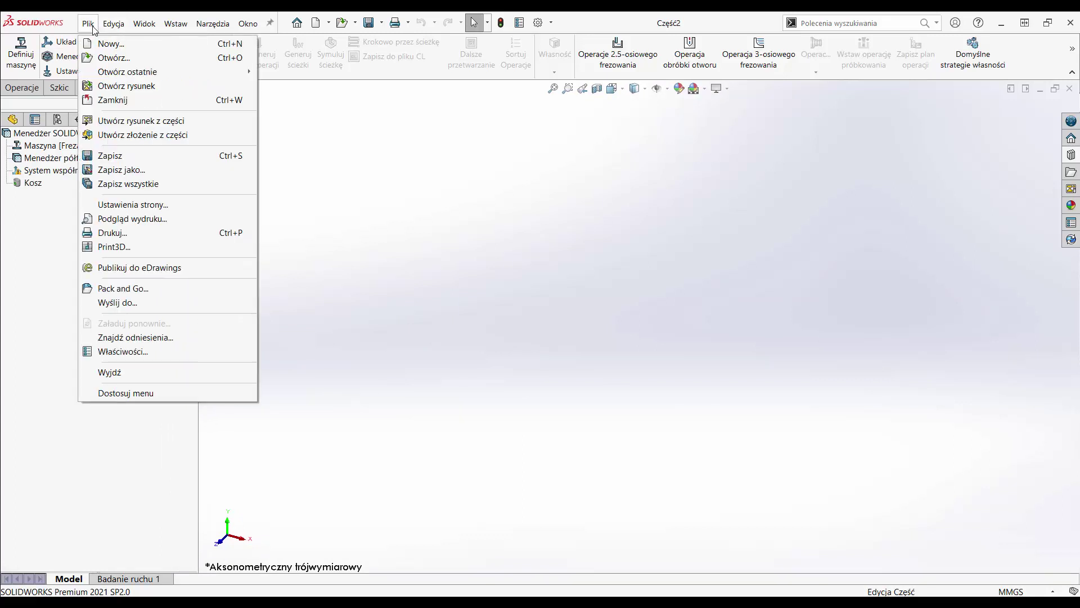
click(140, 170)
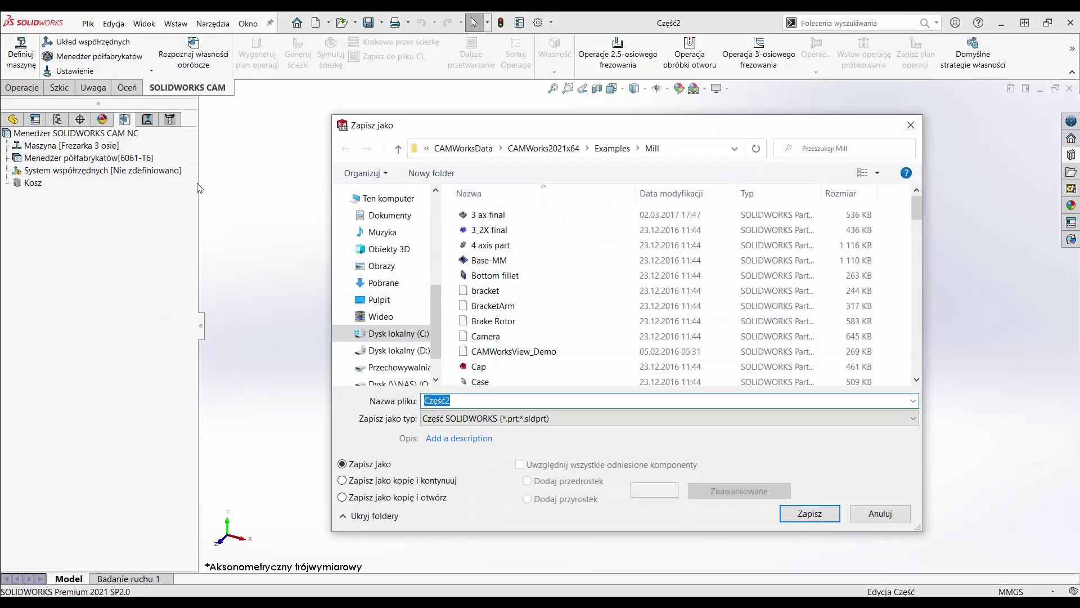
click(481, 423)
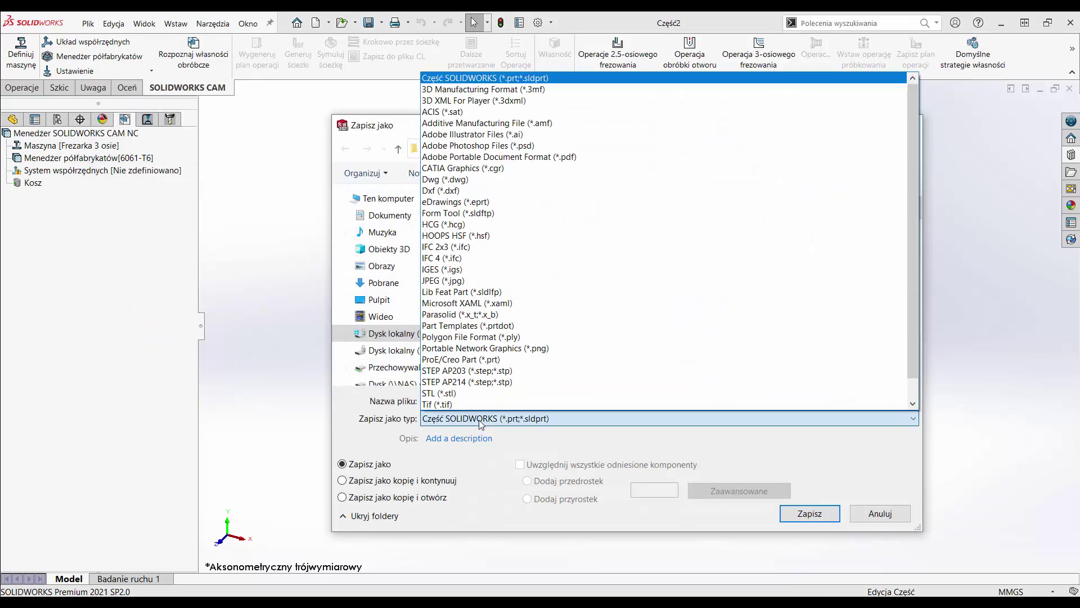
scroll(485, 246, down, 1)
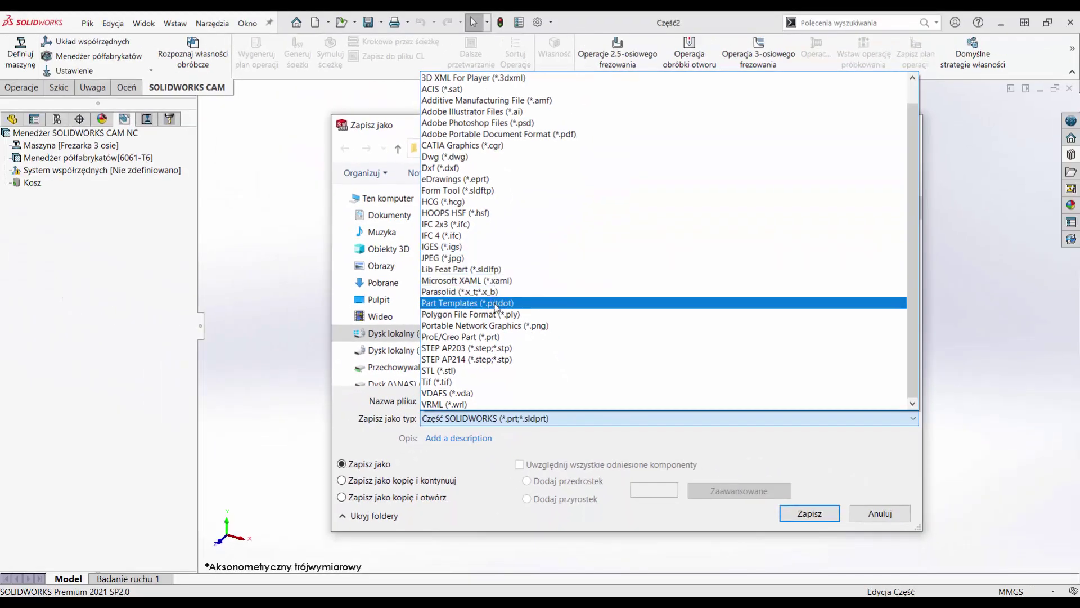
click(496, 306)
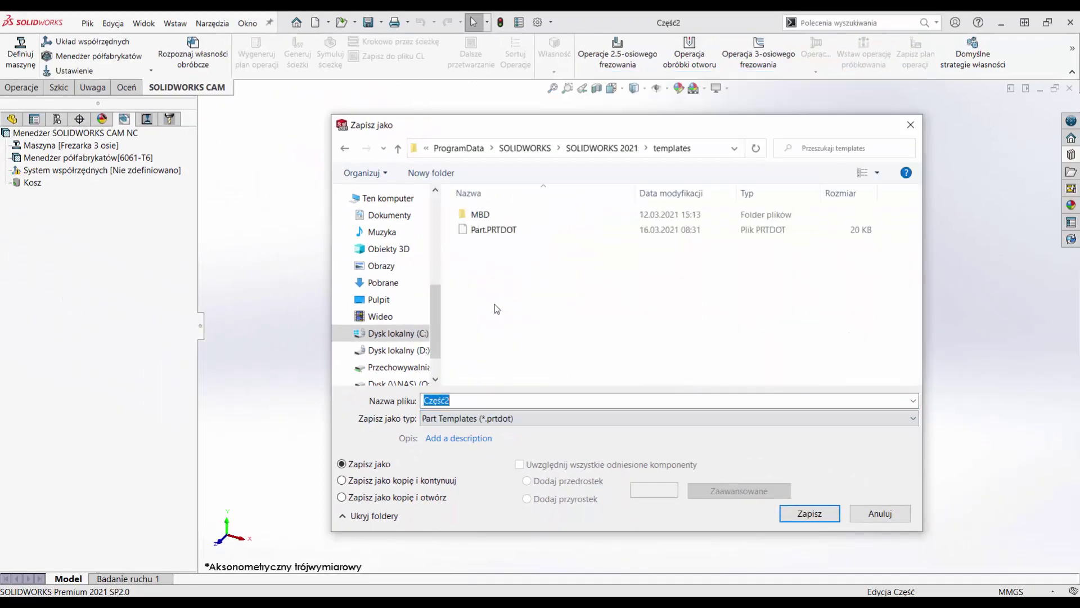
text(CAM)
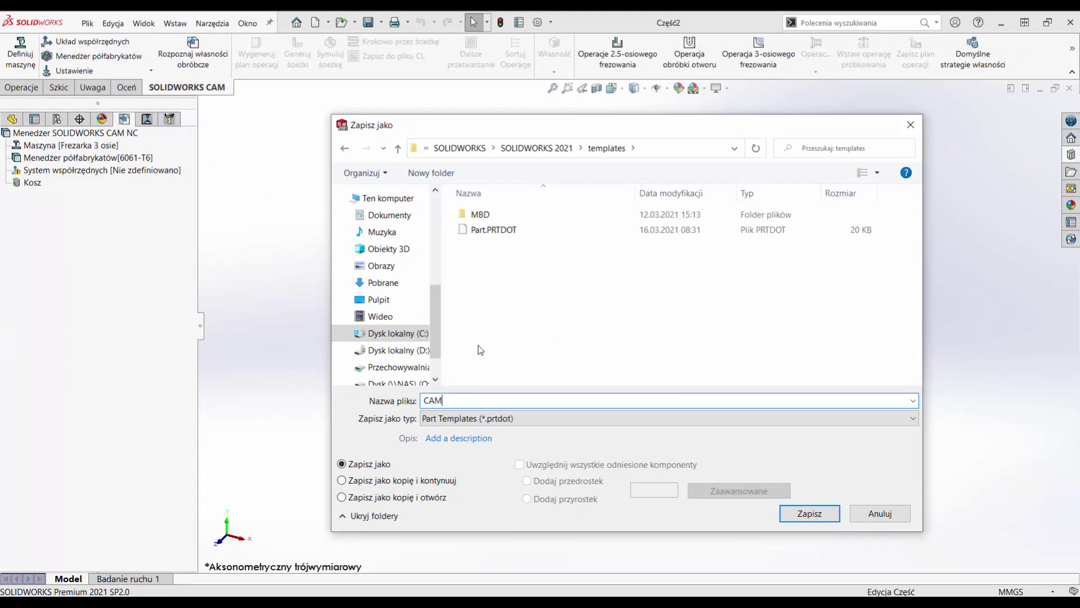
click(807, 520)
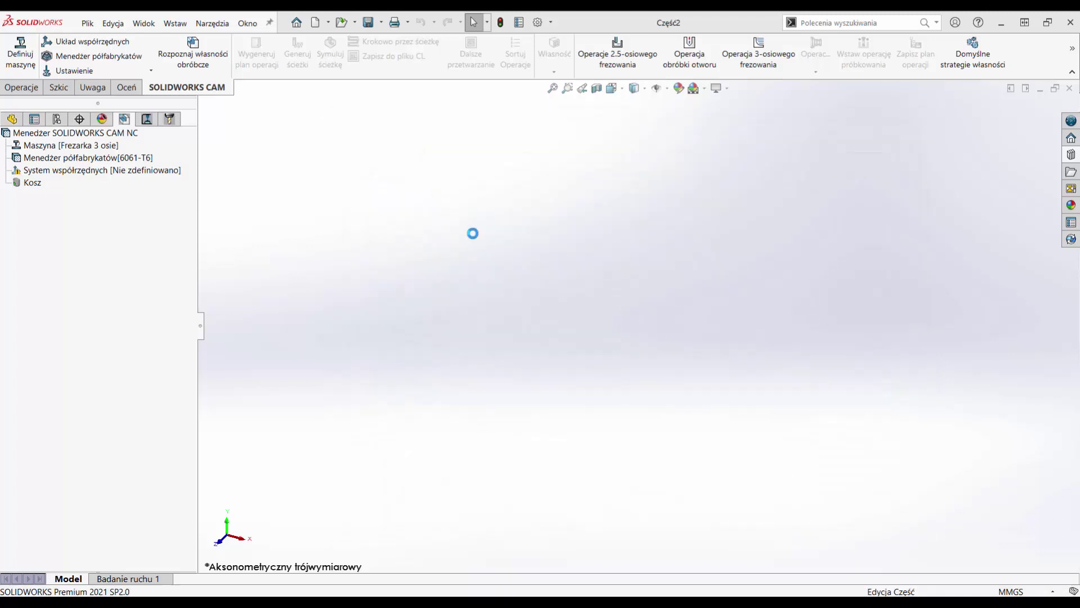
- Create Część6 from the CAM template and verify Frezarka 3 osie and 6061-T6 stock in the tree
click(90, 26)
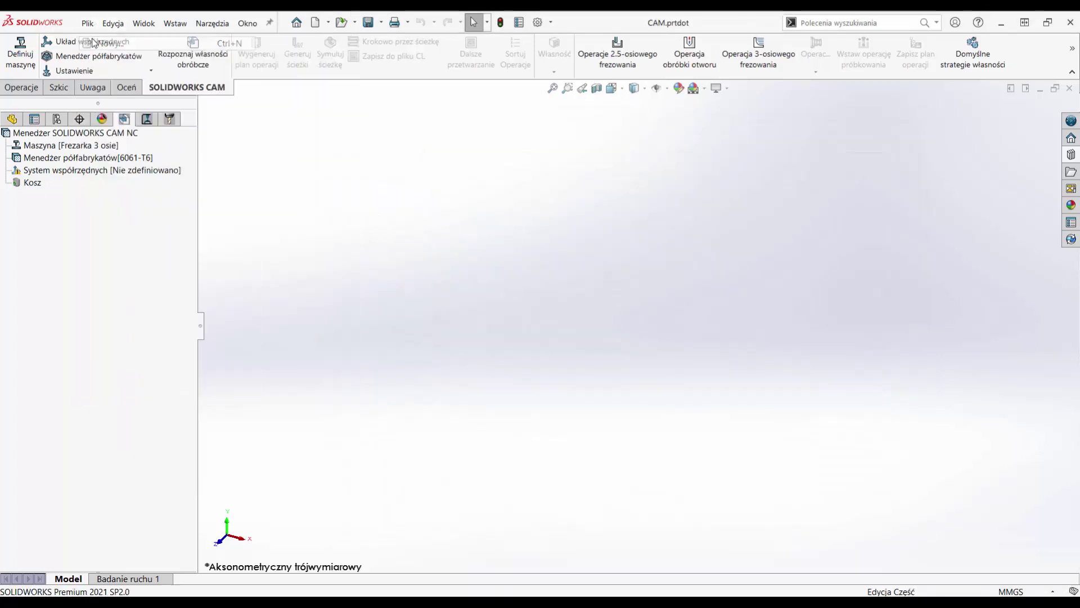
click(107, 42)
click(211, 422)
click(211, 203)
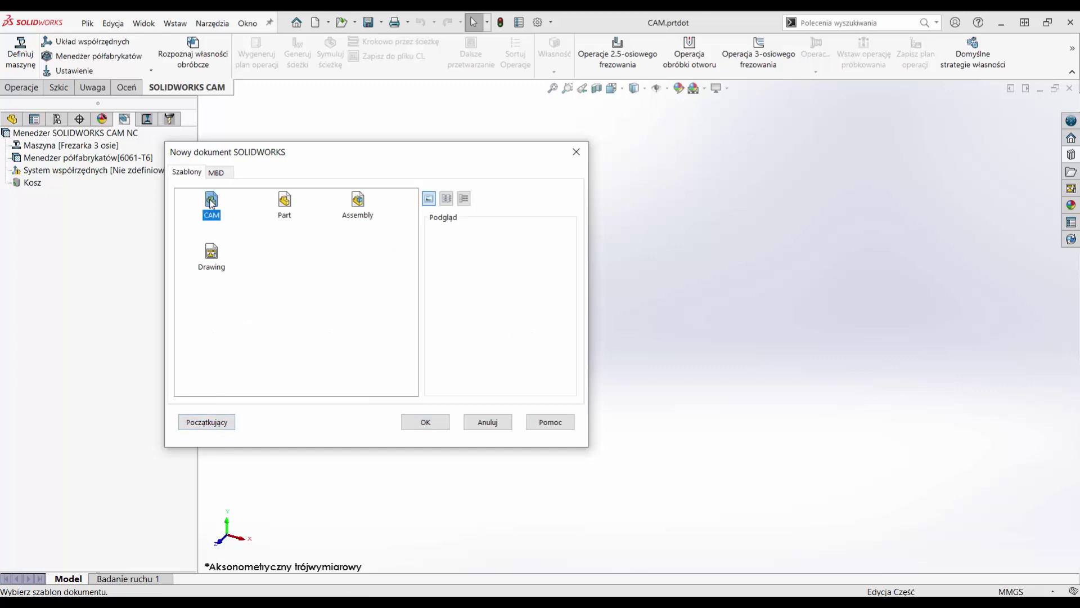
click(425, 422)
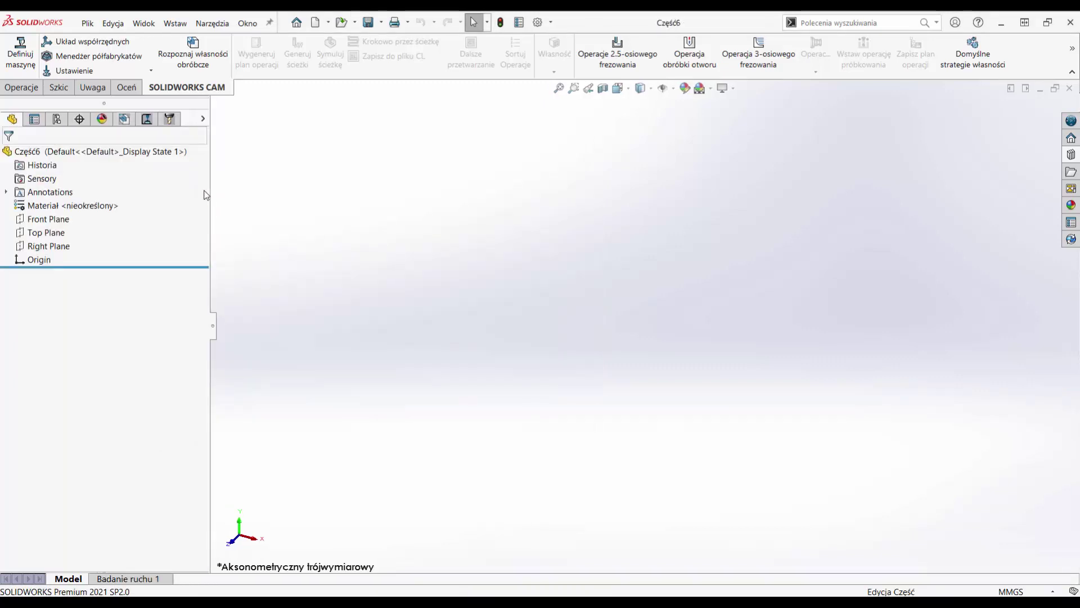
click(134, 120)
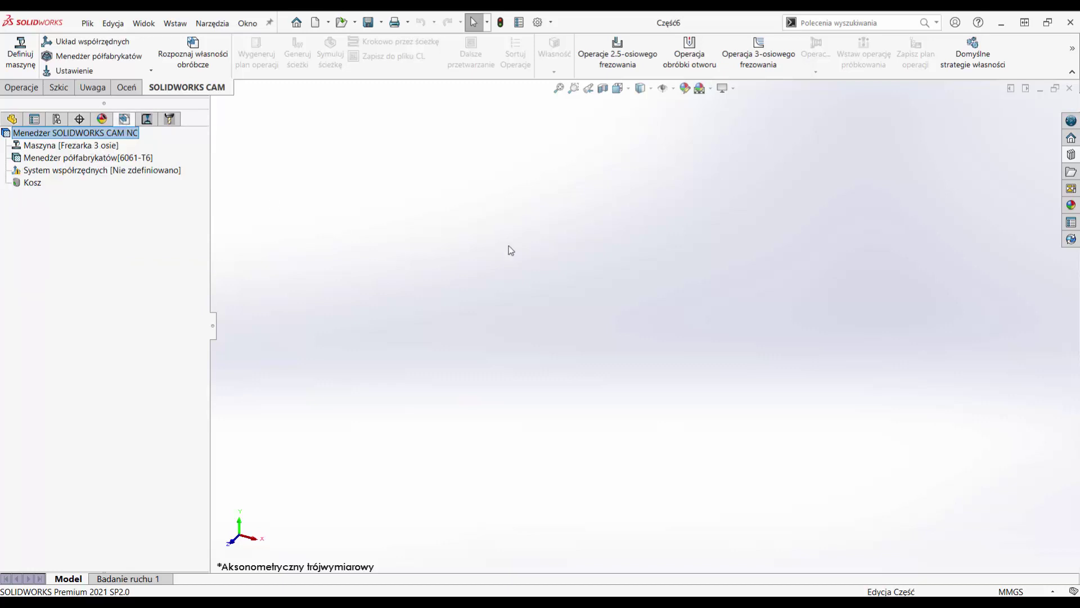